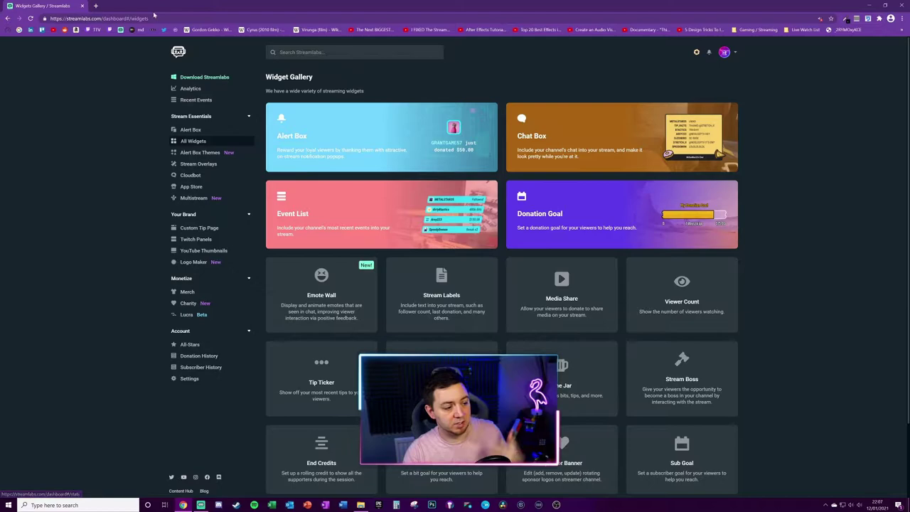
Open the Tip Ticker widget from the Widget Gallery and look over its settings page.
{"action": "left_click", "coordinate": [154, 16]}
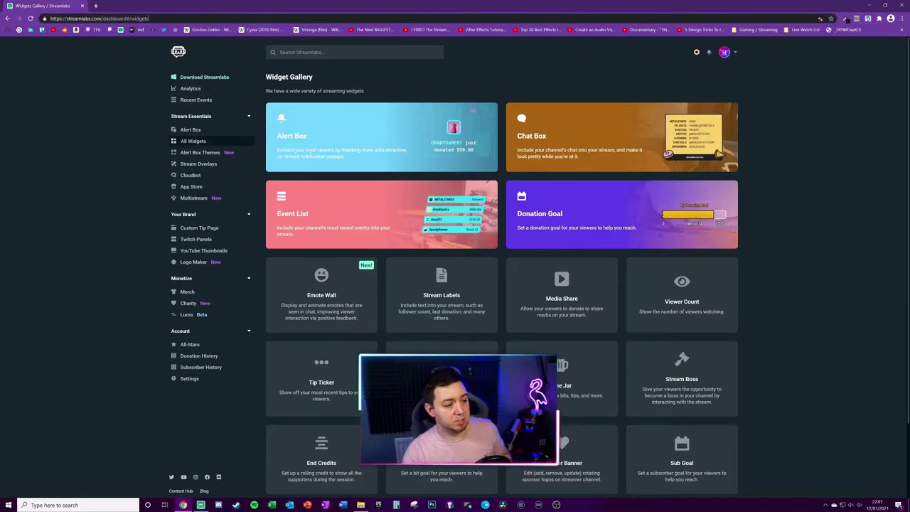
{"action": "left_click", "coordinate": [50, 190]}
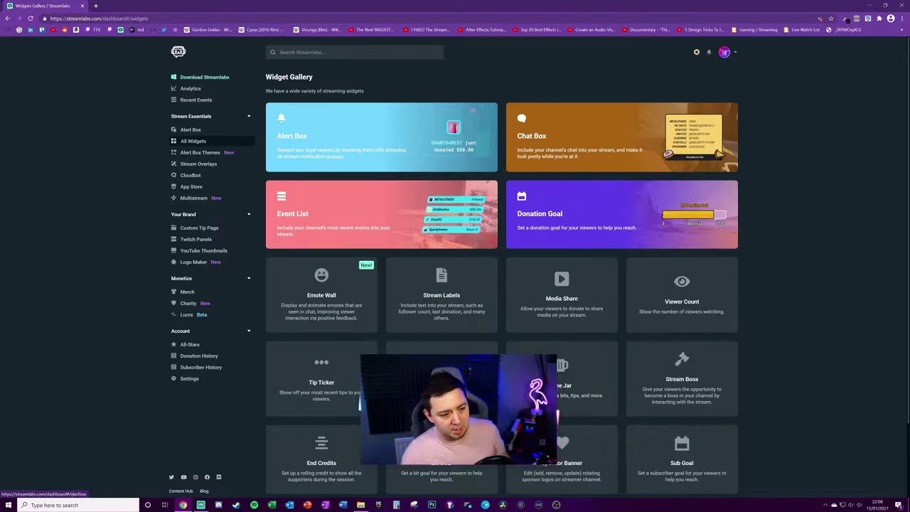
{"action": "left_click", "coordinate": [322, 377]}
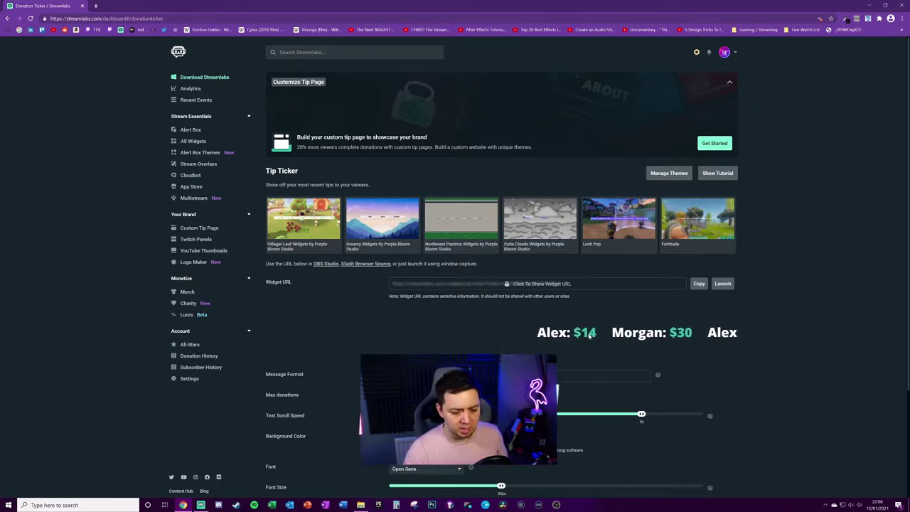
{"action": "scroll", "coordinate": [688, 350], "scroll_direction": "down", "scroll_amount": 2}
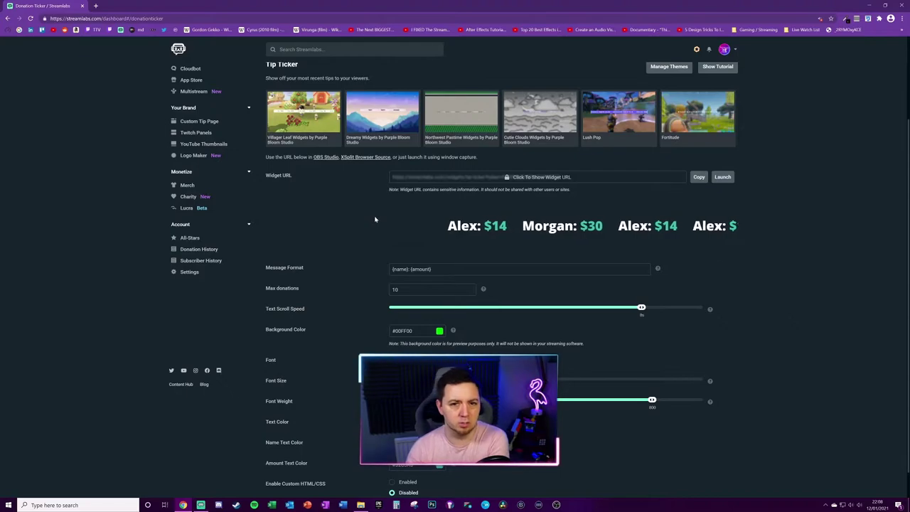
{"action": "scroll", "coordinate": [449, 255], "scroll_direction": "up", "scroll_amount": 1}
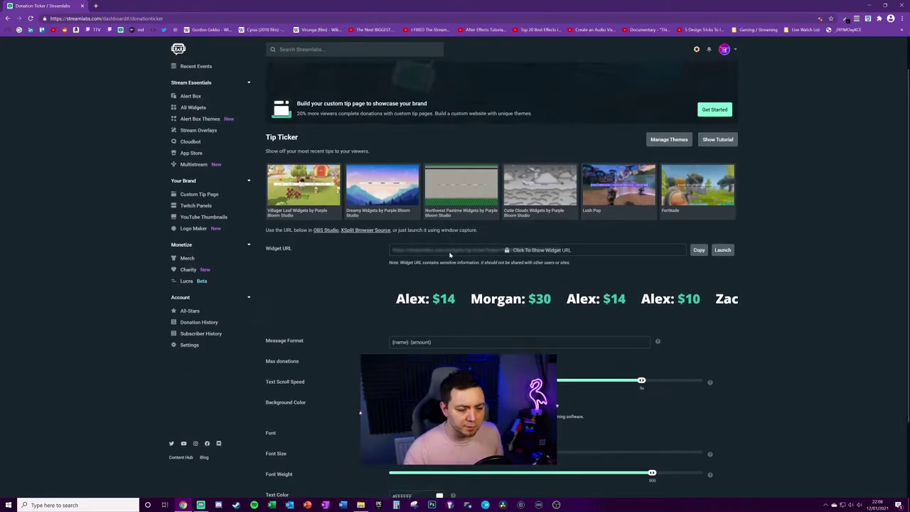
{"action": "scroll", "coordinate": [450, 255], "scroll_direction": "up", "scroll_amount": 1}
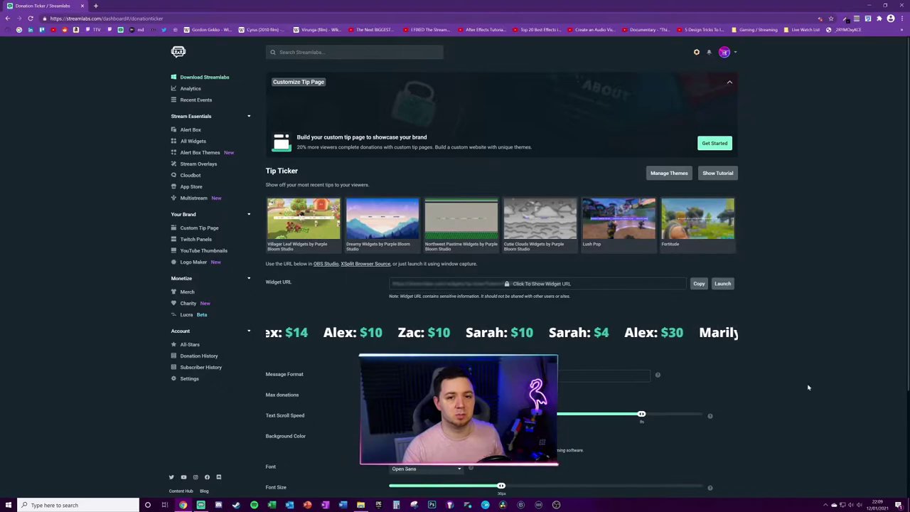
Append "(legend)" after {amount} in the Tip Ticker's message format.
{"action": "scroll", "coordinate": [794, 394], "scroll_direction": "down", "scroll_amount": 2}
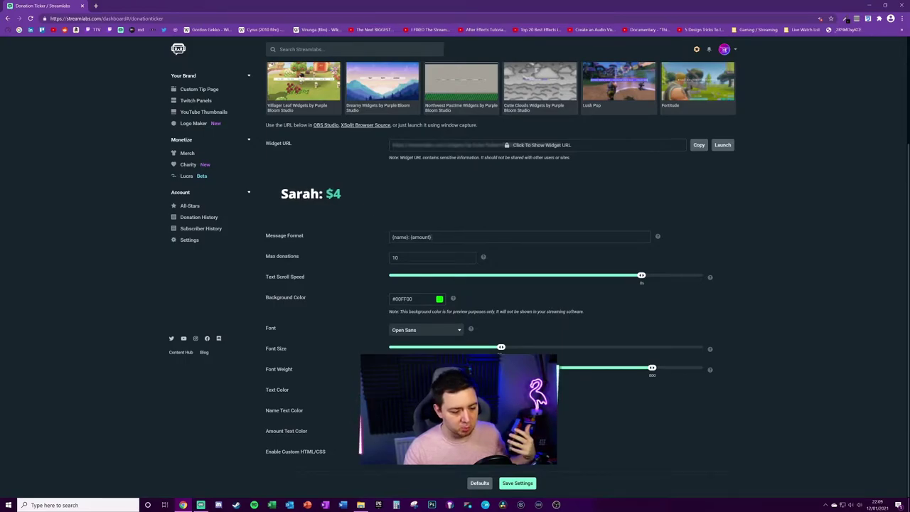
{"action": "triple_click", "coordinate": [412, 236]}
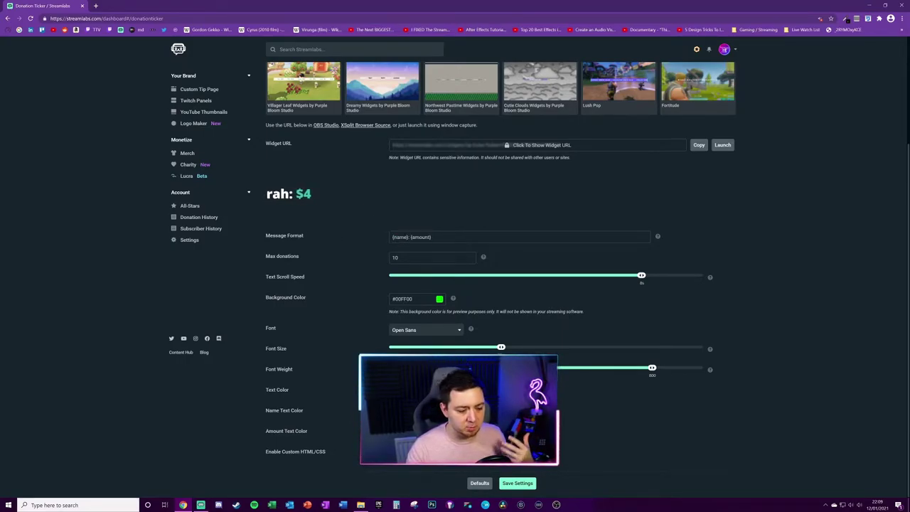
{"action": "double_click", "coordinate": [401, 237]}
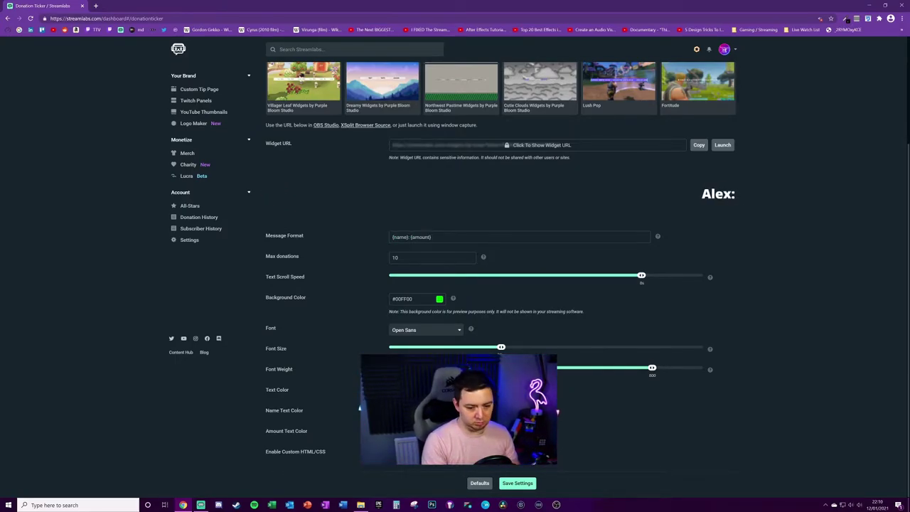
{"action": "type", "text": "{legent}"}
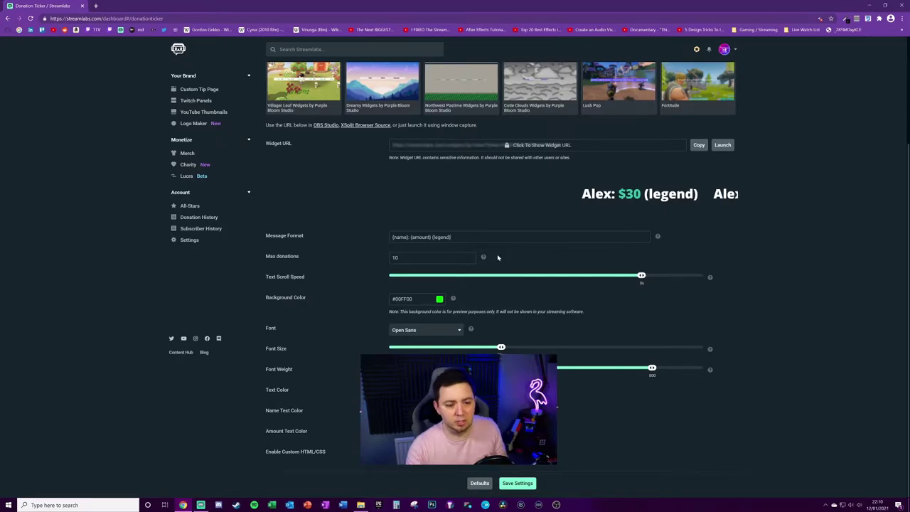
Remove "(legend)" from the message format, leaving only {name}: {amount}.
{"action": "key", "text": "BackSpace"}
{"action": "key", "text": "BackSpace"}
{"action": "key", "text": "BackSpace"}
{"action": "key", "text": "BackSpace"}
{"action": "key", "text": "BackSpace"}
{"action": "key", "text": "BackSpace"}
{"action": "key", "text": "BackSpace"}
{"action": "key", "text": "BackSpace"}
{"action": "key", "text": "BackSpace"}
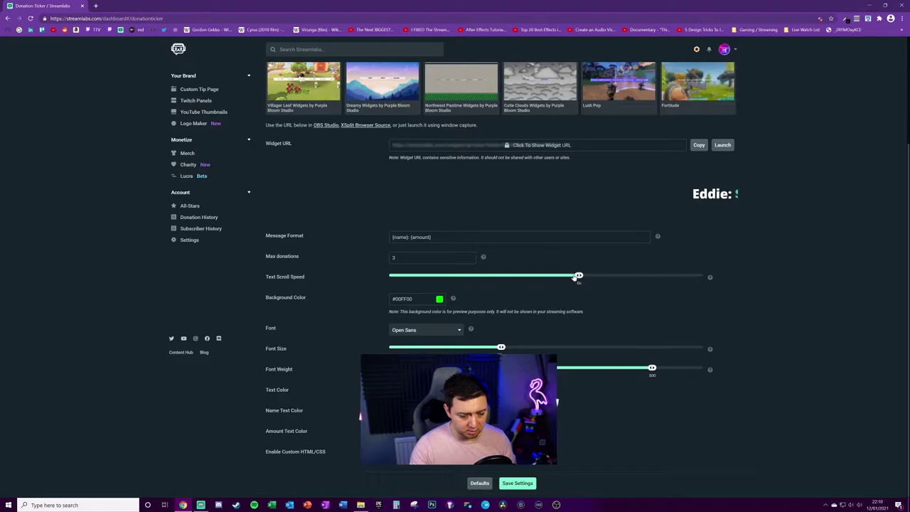
Set the ticker's text scroll speed to 2s and its font weight to 500.
{"action": "left_click_drag", "start_coordinate": [537, 279], "coordinate": [453, 276]}
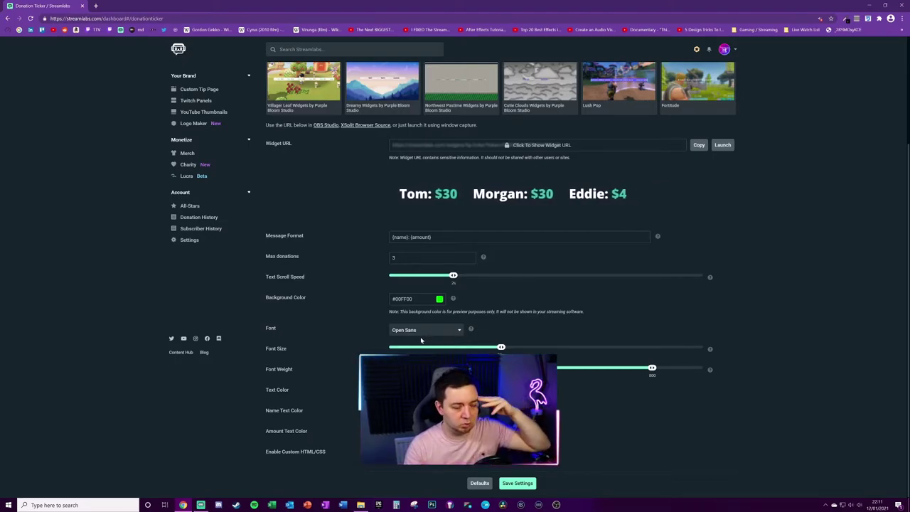
{"action": "left_click_drag", "start_coordinate": [501, 347], "coordinate": [520, 346]}
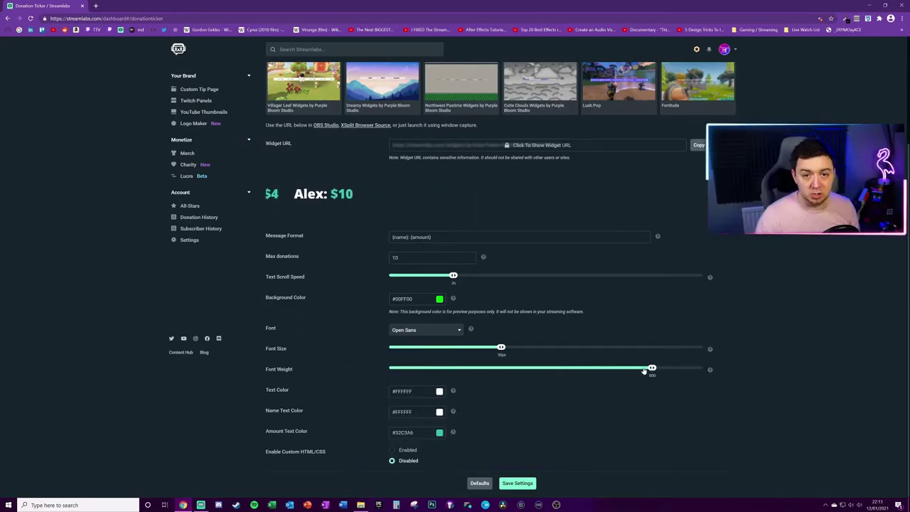
{"action": "left_click_drag", "start_coordinate": [651, 368], "coordinate": [601, 369]}
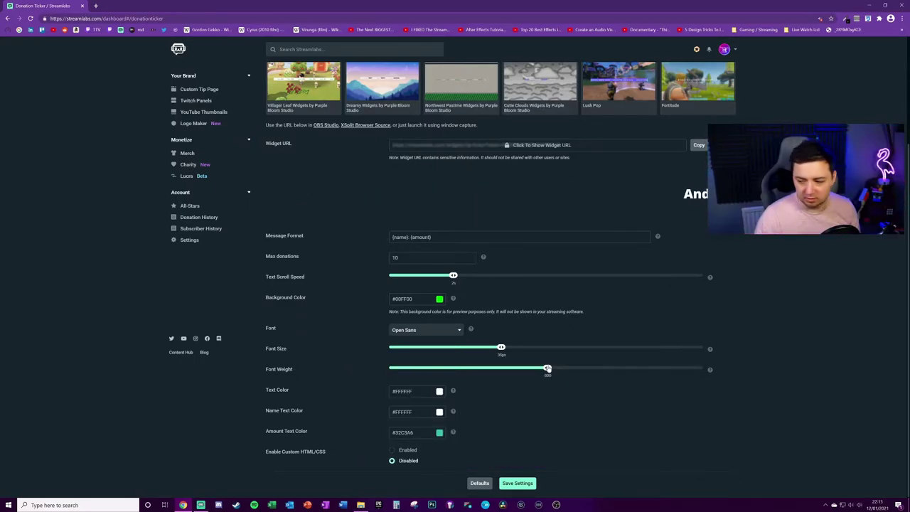
{"action": "left_click", "coordinate": [495, 367]}
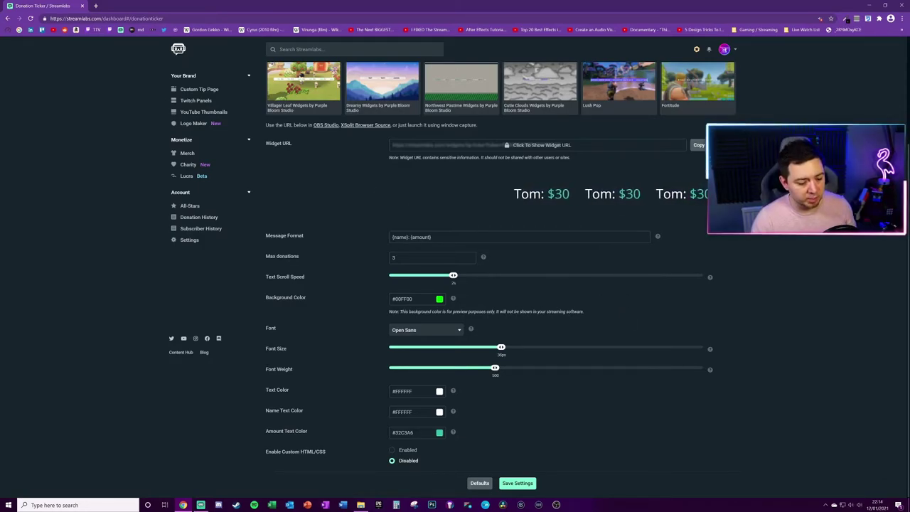
Set the ticker's text color and name text color to magenta #E90AA9.
{"action": "left_click", "coordinate": [440, 392]}
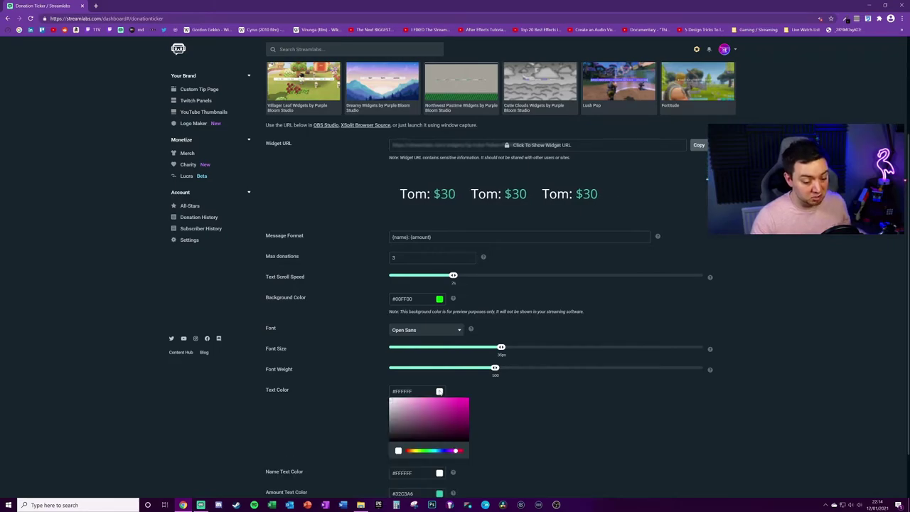
{"action": "left_click_drag", "start_coordinate": [431, 407], "coordinate": [483, 410]}
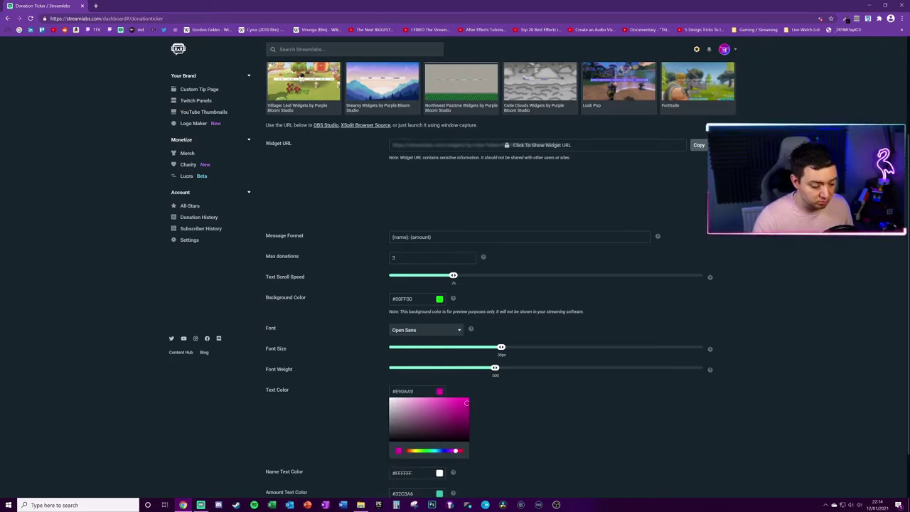
{"action": "left_click", "coordinate": [402, 390]}
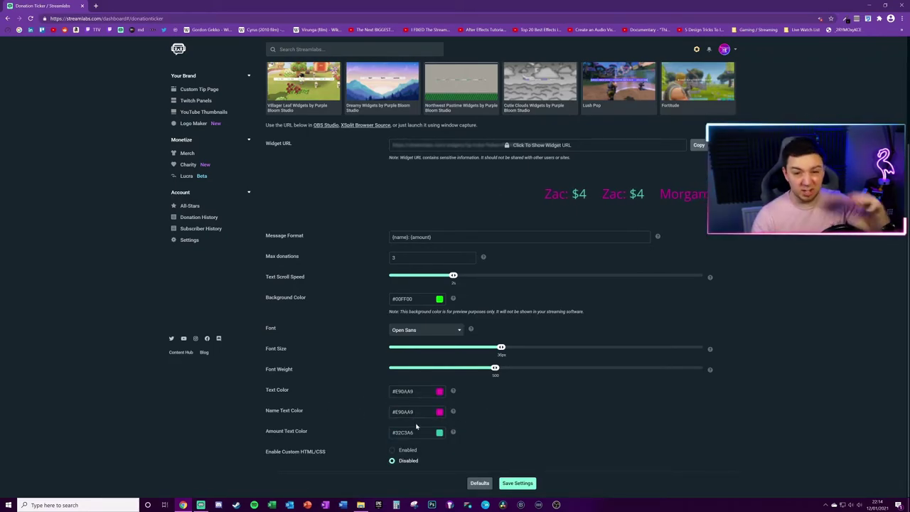
Set the amount text color to yellow #FDFF00.
{"action": "left_click", "coordinate": [439, 432]}
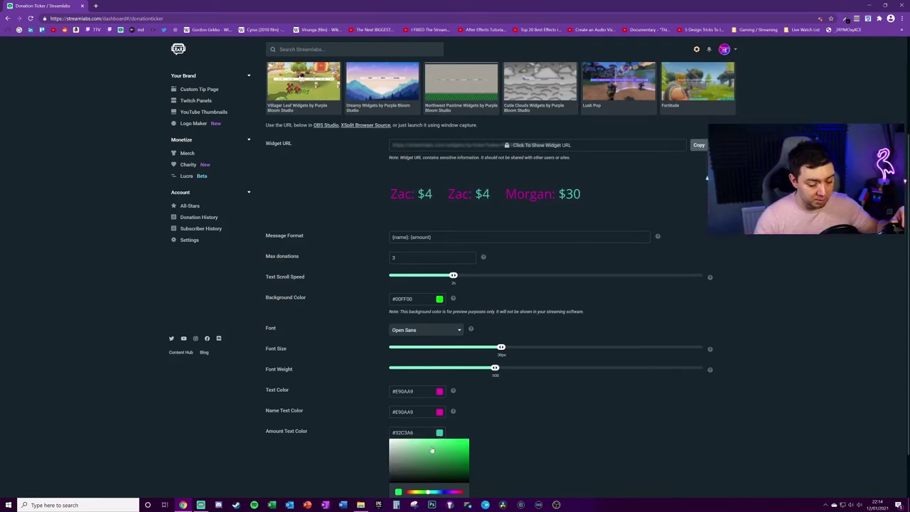
{"action": "left_click", "coordinate": [416, 492]}
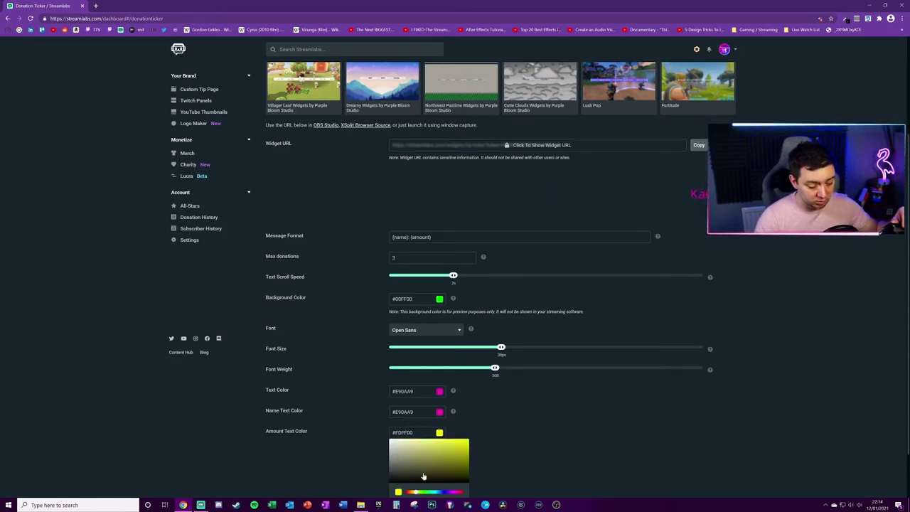
{"action": "left_click", "coordinate": [645, 425]}
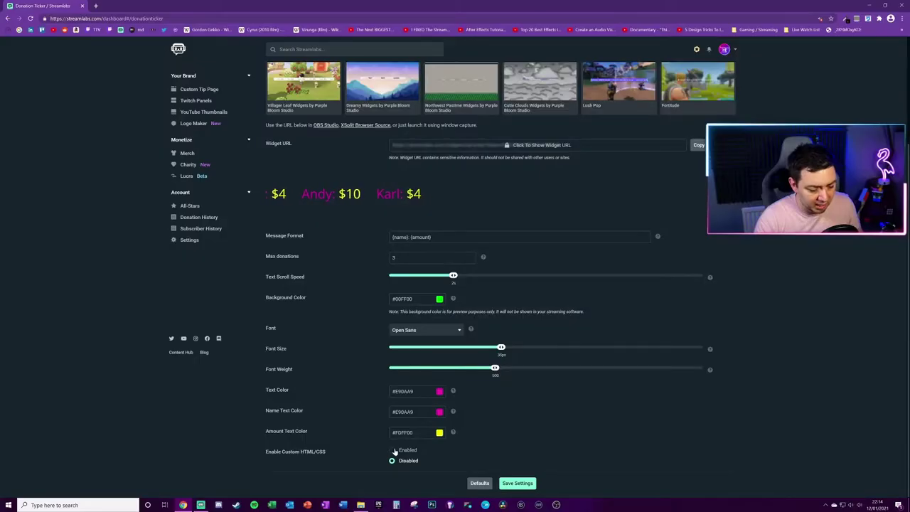
Enable custom HTML/CSS for the ticker and view its HTML, CSS and JS code.
{"action": "left_click", "coordinate": [392, 449]}
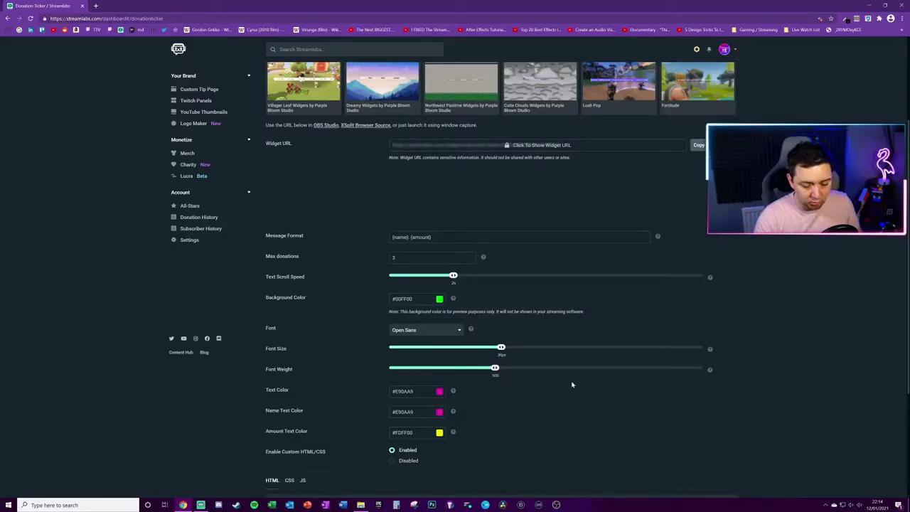
{"action": "scroll", "coordinate": [363, 311], "scroll_direction": "down", "scroll_amount": 2}
{"action": "scroll", "coordinate": [502, 284], "scroll_direction": "down", "scroll_amount": 1}
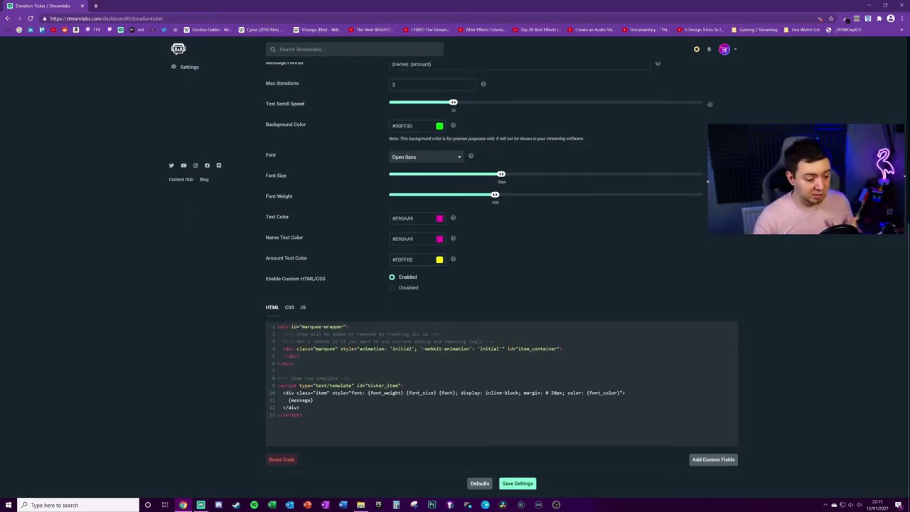
{"action": "left_click", "coordinate": [289, 310]}
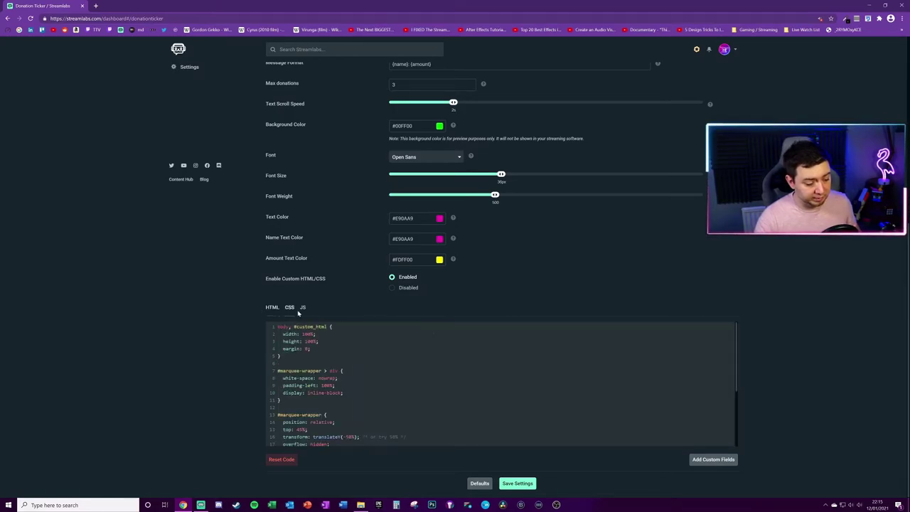
{"action": "left_click", "coordinate": [302, 308]}
{"action": "left_click", "coordinate": [273, 308]}
Review the ticker preview and settings, and disable custom HTML/CSS.
{"action": "scroll", "coordinate": [277, 312], "scroll_direction": "up", "scroll_amount": 5}
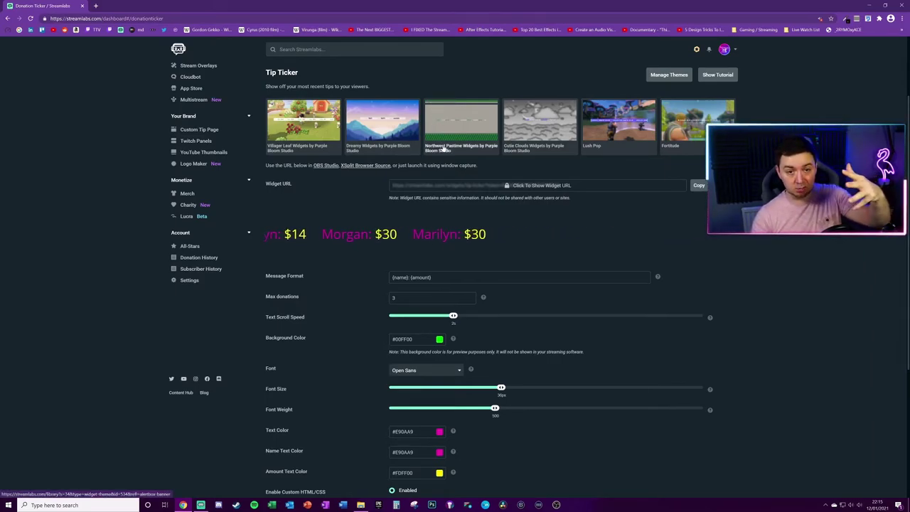
{"action": "scroll", "coordinate": [443, 148], "scroll_direction": "down", "scroll_amount": 1}
{"action": "scroll", "coordinate": [443, 148], "scroll_direction": "down", "scroll_amount": 2}
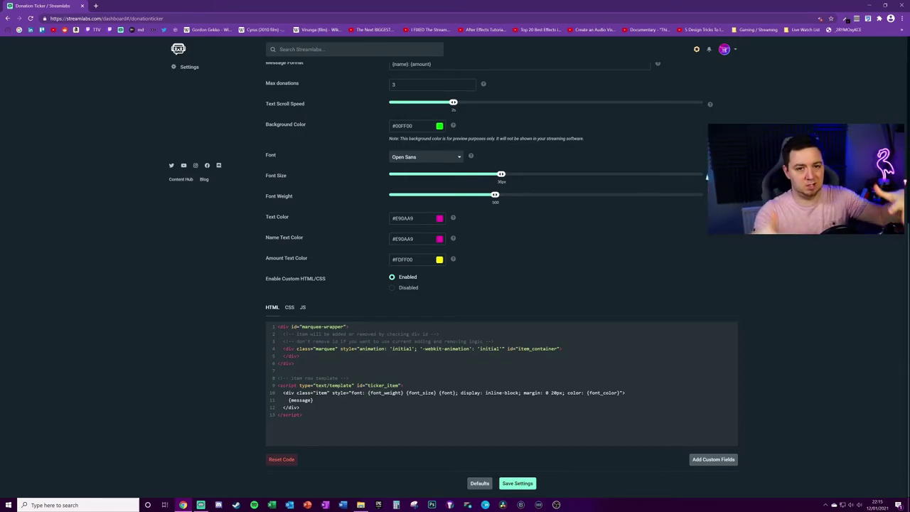
{"action": "left_click", "coordinate": [402, 290]}
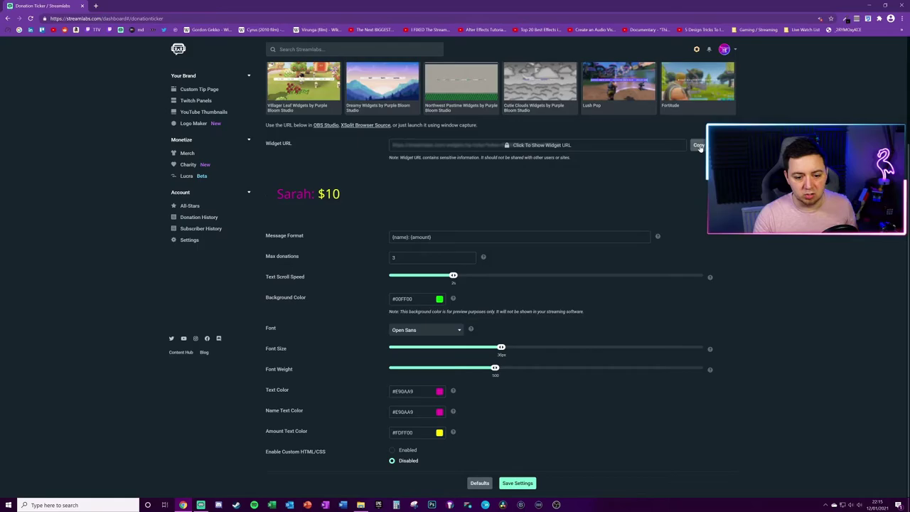
Switch to Streamlabs OBS and add a Tip Ticker widget source to the In Game (R-Cam) scene, accepting its default settings.
{"action": "key", "text": "alt+Tab"}
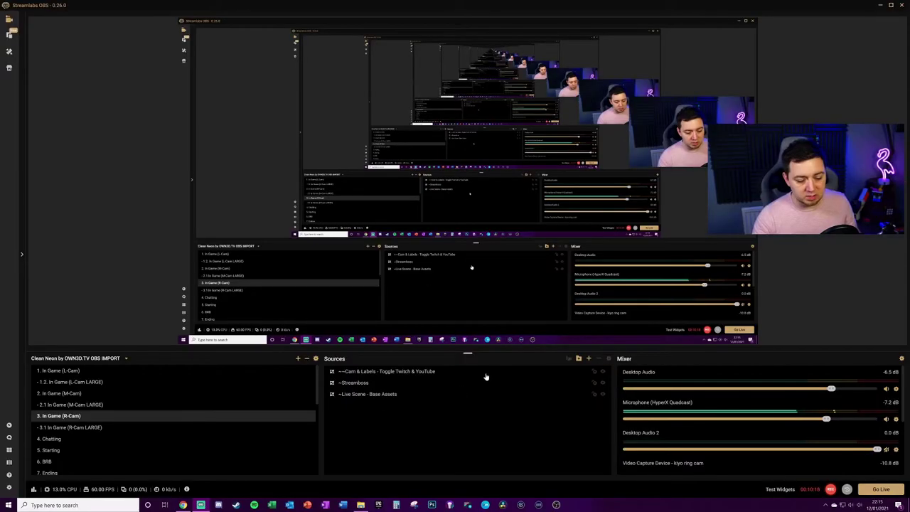
{"action": "left_click", "coordinate": [589, 359]}
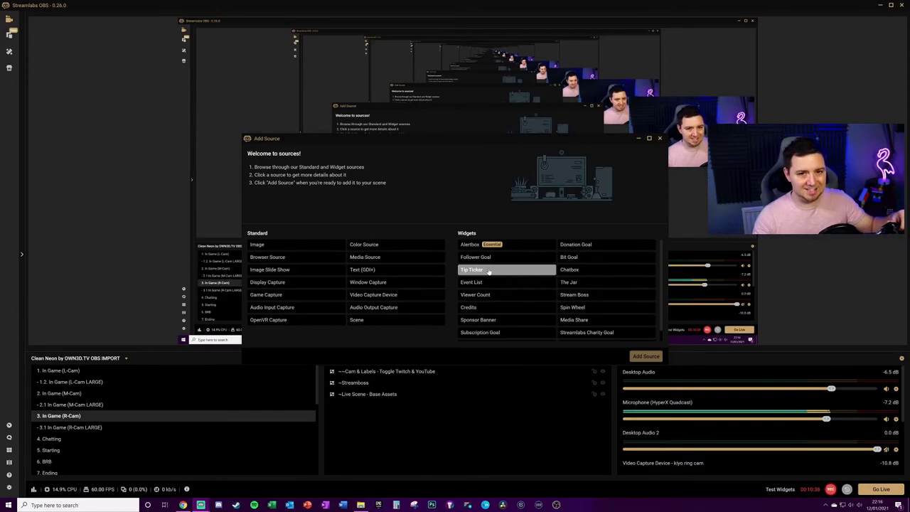
{"action": "left_click", "coordinate": [488, 271]}
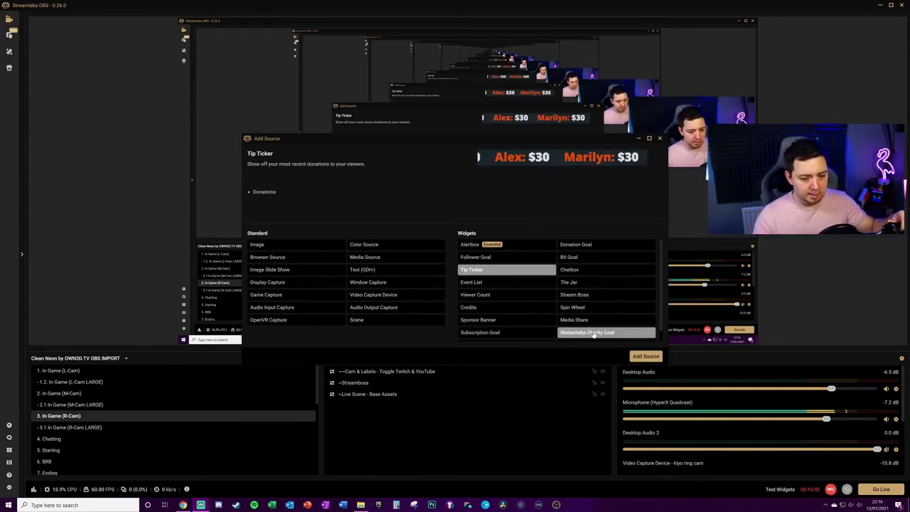
{"action": "left_click", "coordinate": [645, 356]}
{"action": "key", "text": "Return"}
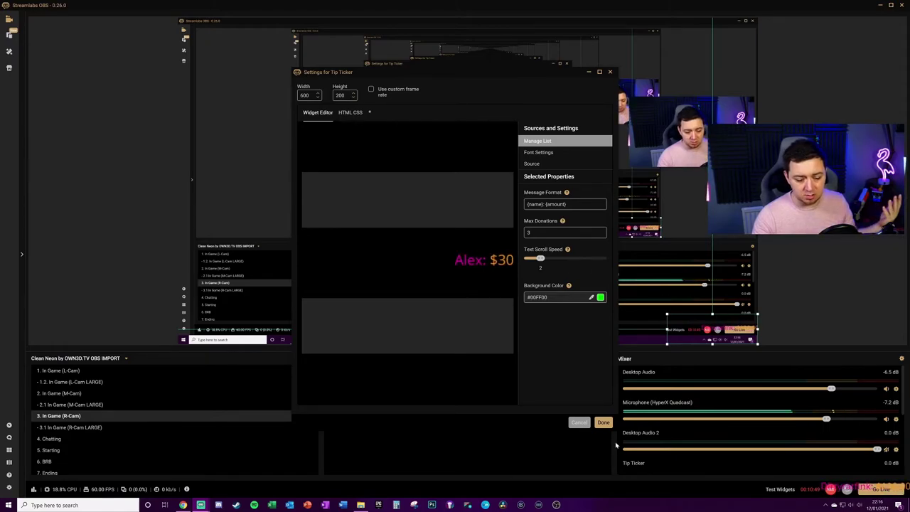
{"action": "left_click", "coordinate": [603, 422]}
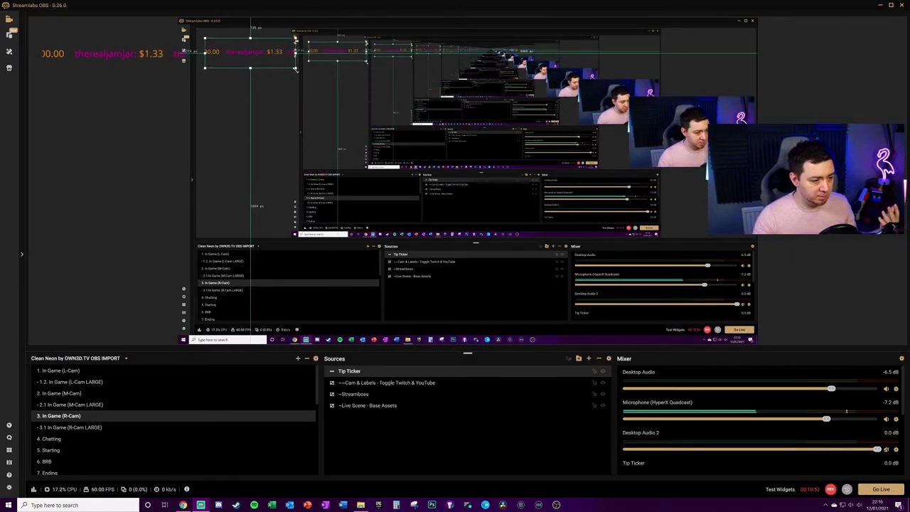
Try enlarging the Tip Ticker in the scene preview, and scale it back down to its original small size.
{"action": "left_click_drag", "start_coordinate": [295, 69], "coordinate": [548, 256]}
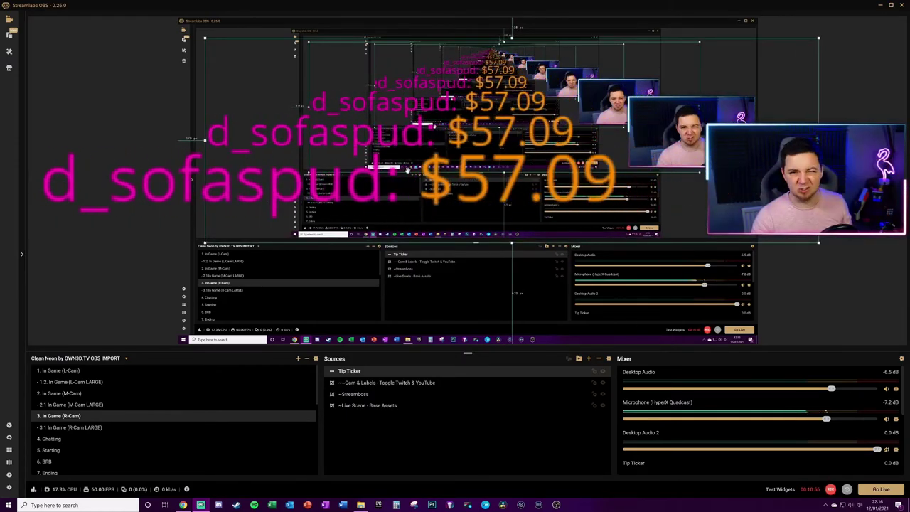
{"action": "left_click_drag", "start_coordinate": [818, 243], "coordinate": [325, 114]}
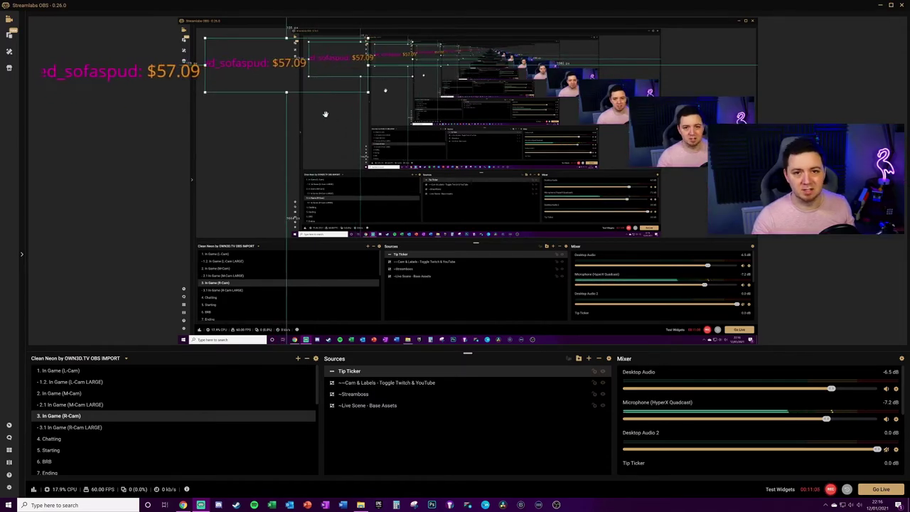
{"action": "left_click_drag", "start_coordinate": [325, 113], "coordinate": [277, 116]}
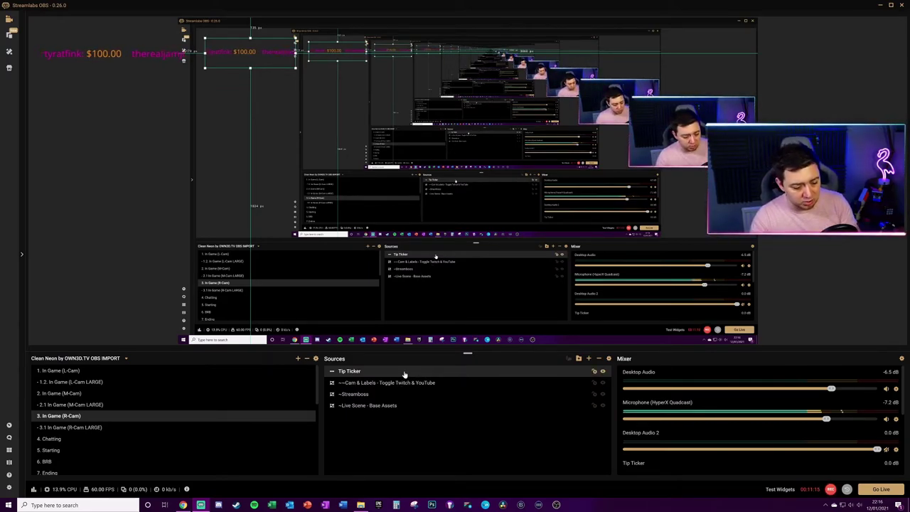
Delete the Tip Ticker widget source from the In Game (R-Cam) scene.
{"action": "key", "text": "Delete"}
{"action": "left_click", "coordinate": [475, 253]}
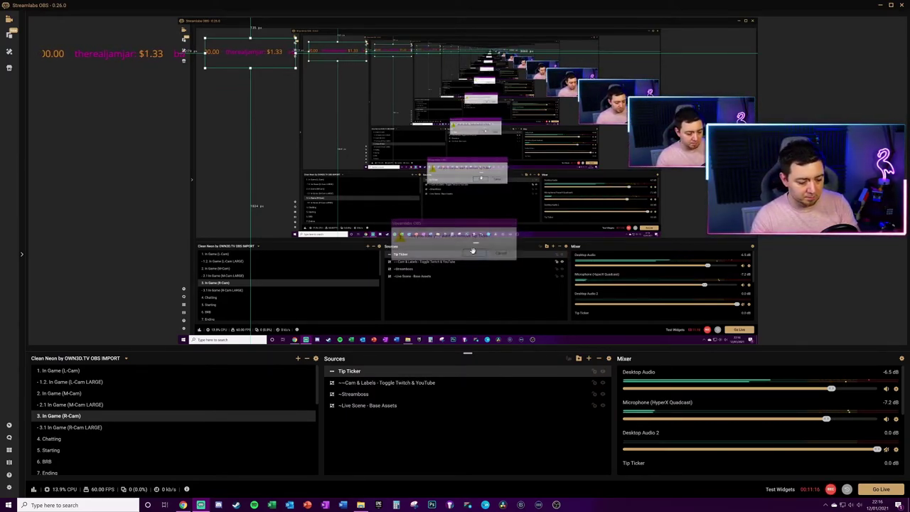
Add a new Browser Source named "Browser Source - Titty Ticker" with the tip ticker widget URL, keeping the width 800 and height 600.
{"action": "left_click", "coordinate": [588, 360]}
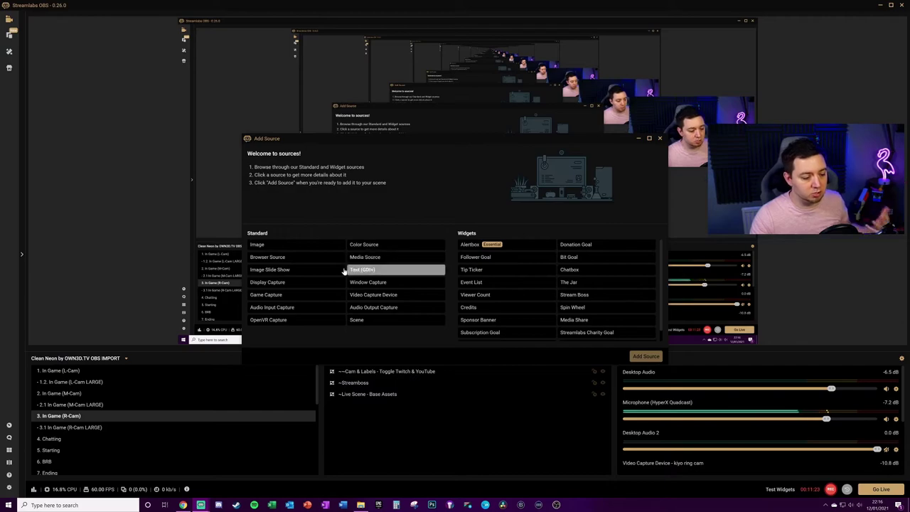
{"action": "left_click", "coordinate": [312, 257]}
{"action": "left_click", "coordinate": [644, 355]}
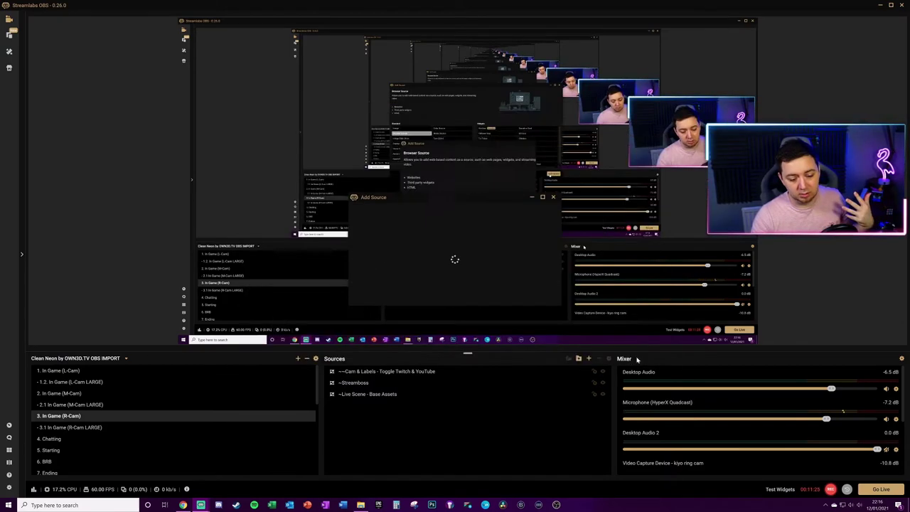
{"action": "left_click", "coordinate": [421, 297]}
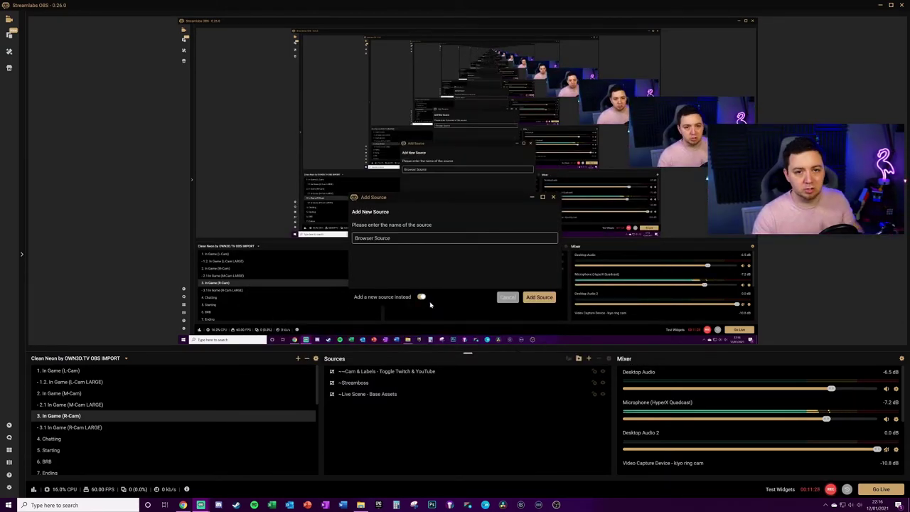
{"action": "type", "text": "- T"}
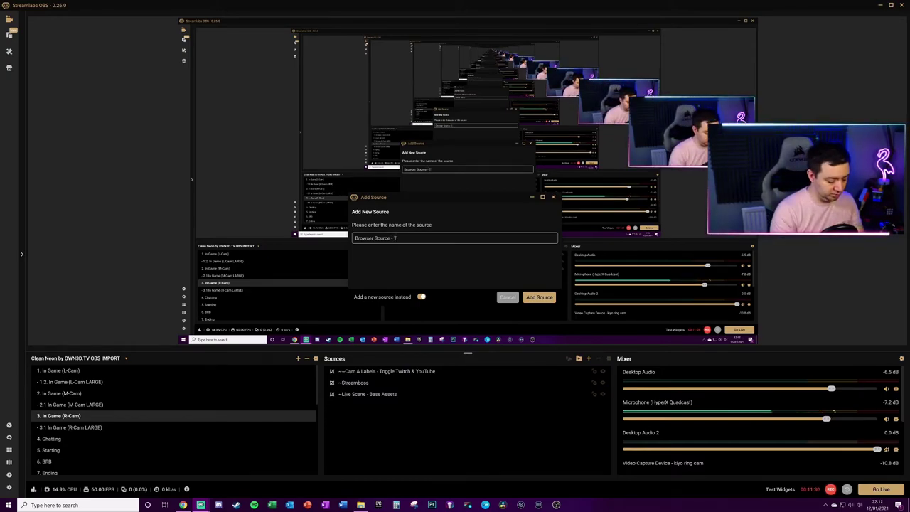
{"action": "type", "text": "itty"}
{"action": "type", "text": " Ticker"}
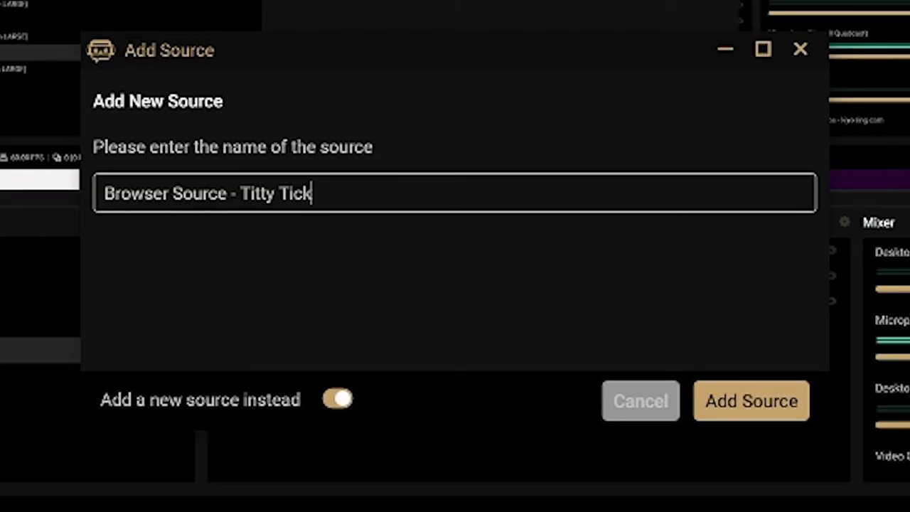
{"action": "key", "text": "Return"}
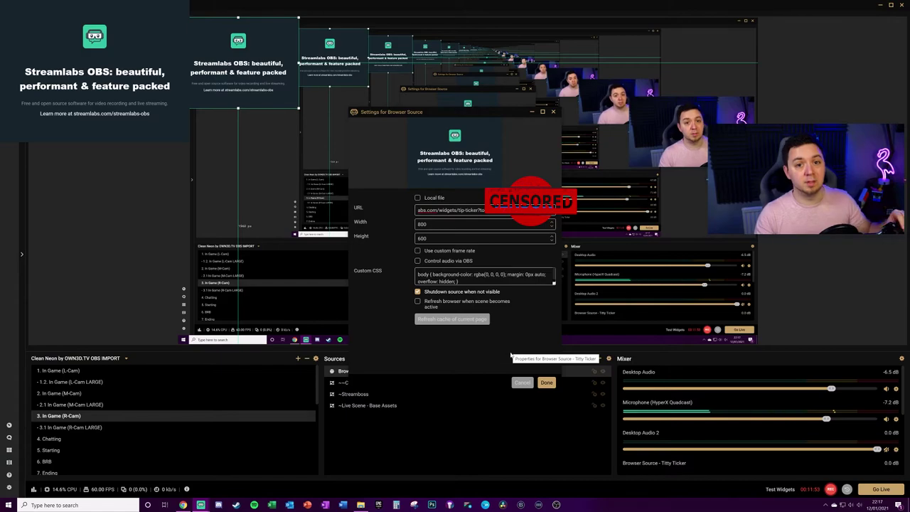
{"action": "left_click", "coordinate": [545, 382]}
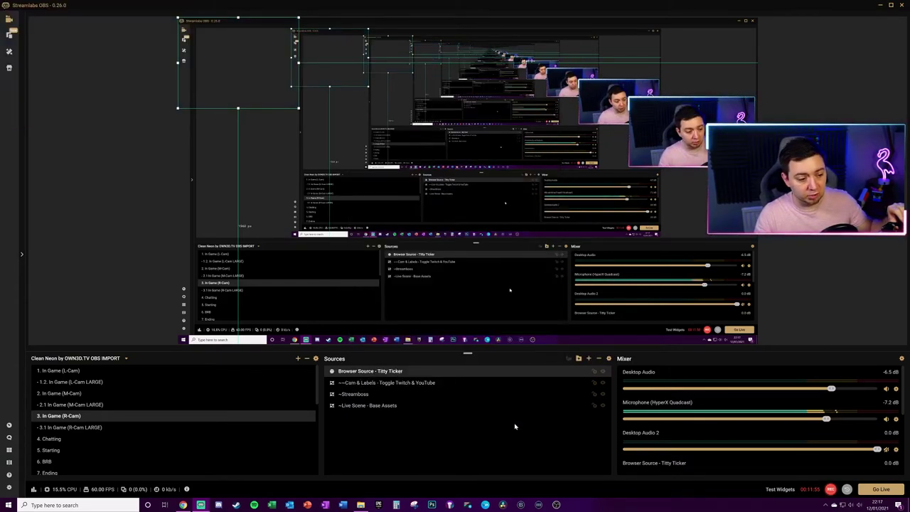
Resize the ticker browser source in the scene preview and crop away the empty area above and below the scrolling text.
{"action": "left_click_drag", "start_coordinate": [299, 109], "coordinate": [346, 144]}
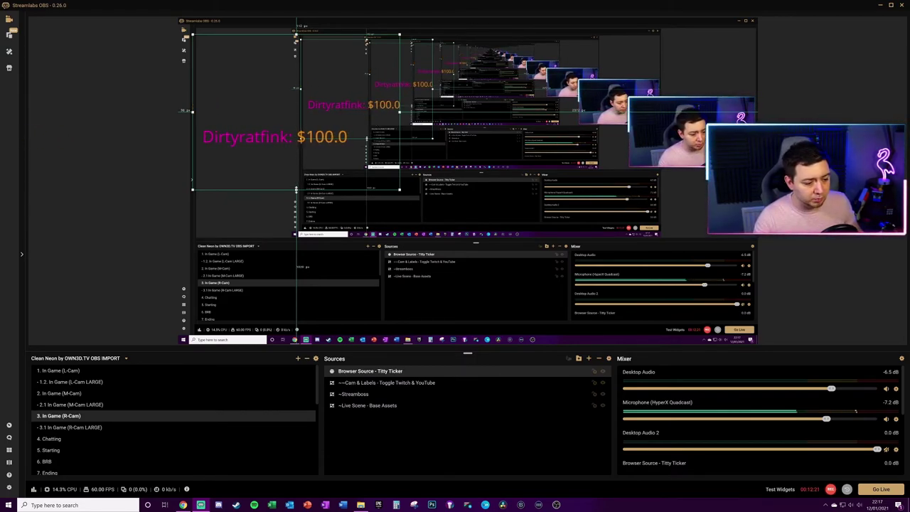
{"action": "left_click_drag", "start_coordinate": [299, 184], "coordinate": [296, 175]}
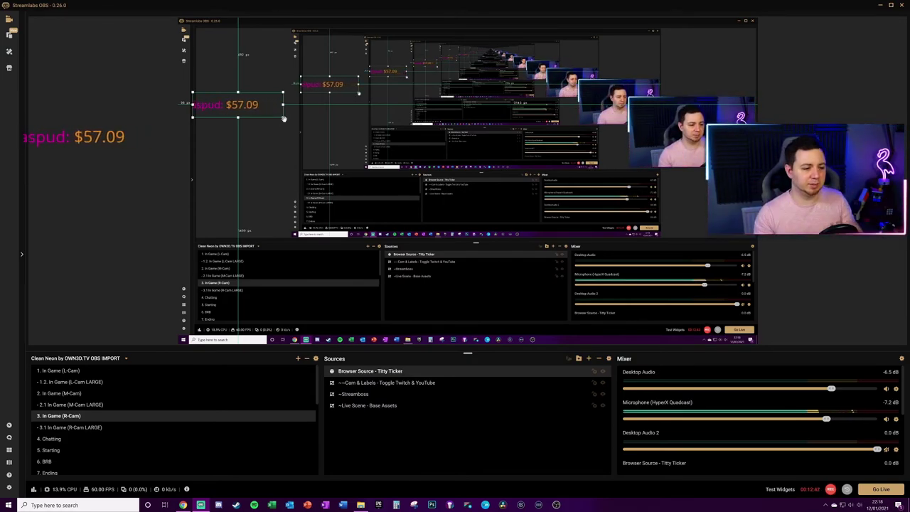
{"action": "left_click_drag", "start_coordinate": [283, 118], "coordinate": [274, 114]}
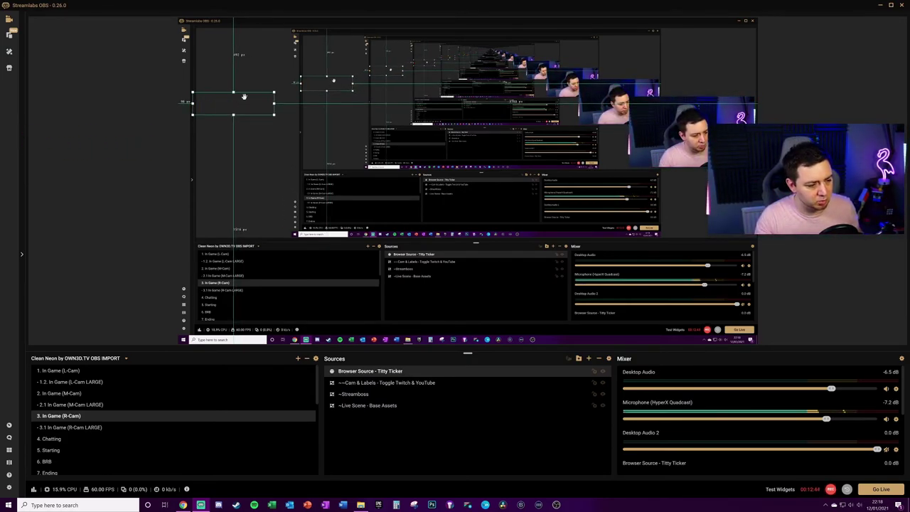